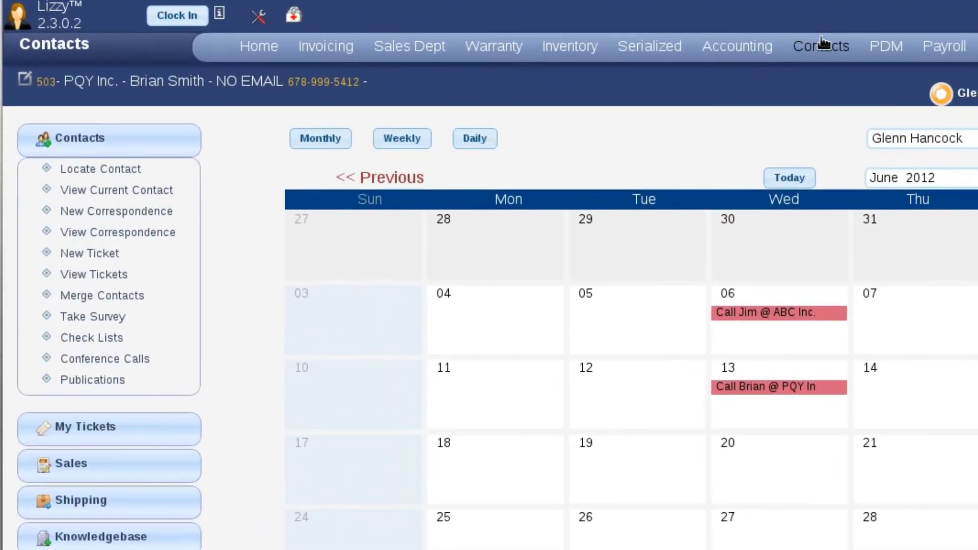
Search contacts by last and first name and open the PQY Inc. contact record
left_click(822, 45)
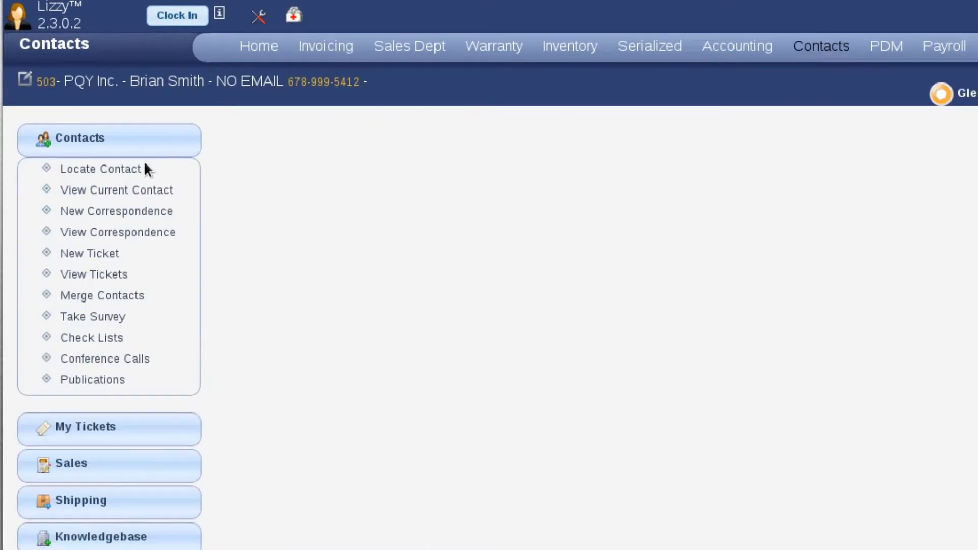
left_click(145, 169)
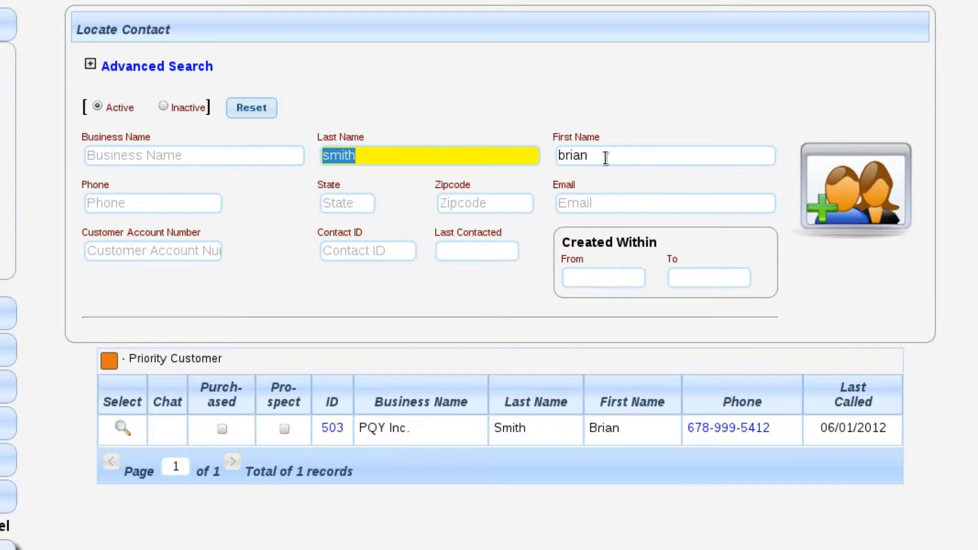
left_click(122, 432)
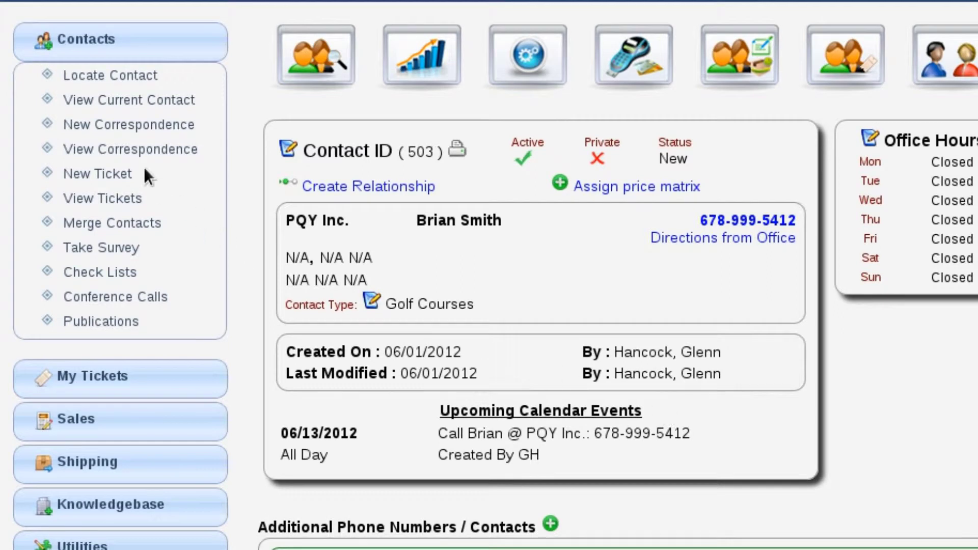
Log a new Support Incoming call for PQY Inc. through the PreCall Wizard, reaching Topic 1
left_click(118, 128)
left_click(422, 130)
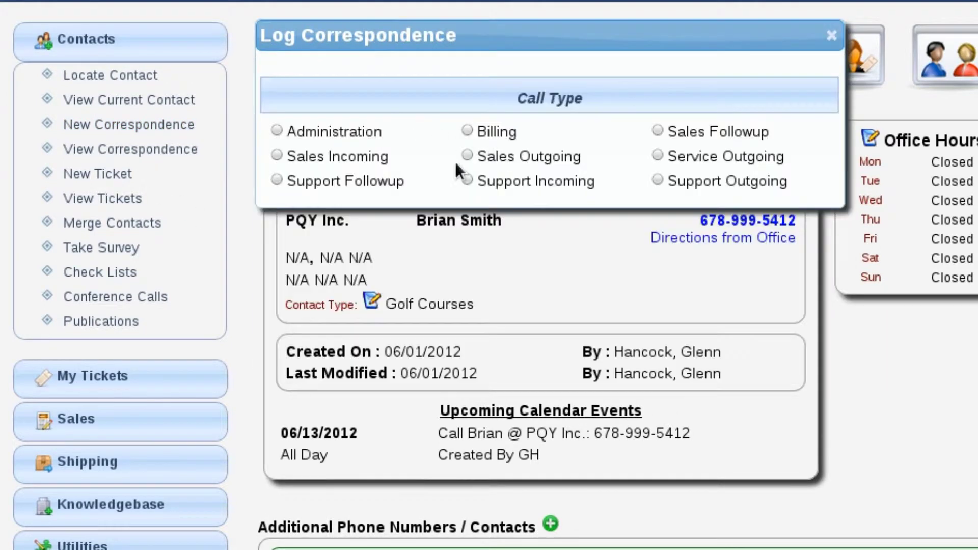
left_click(511, 182)
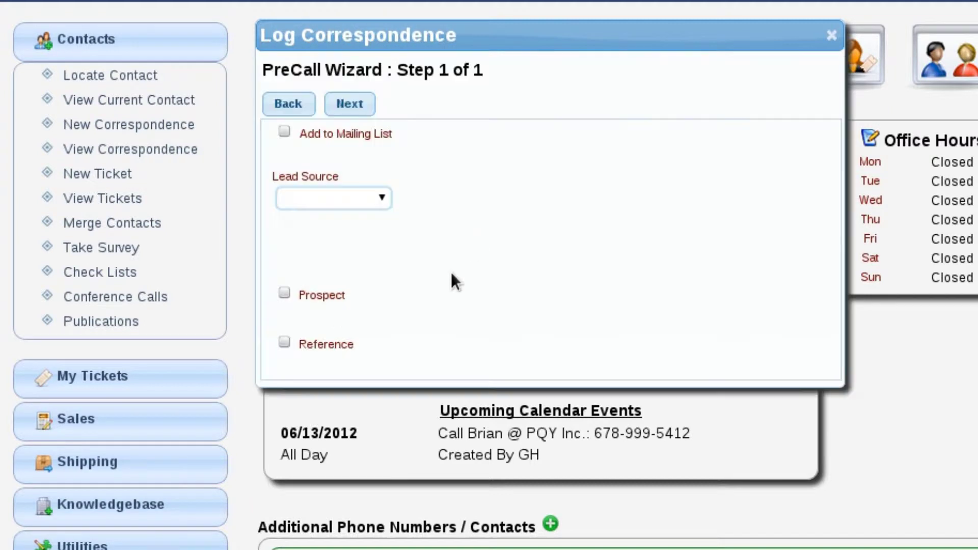
left_click(355, 107)
left_click(396, 305)
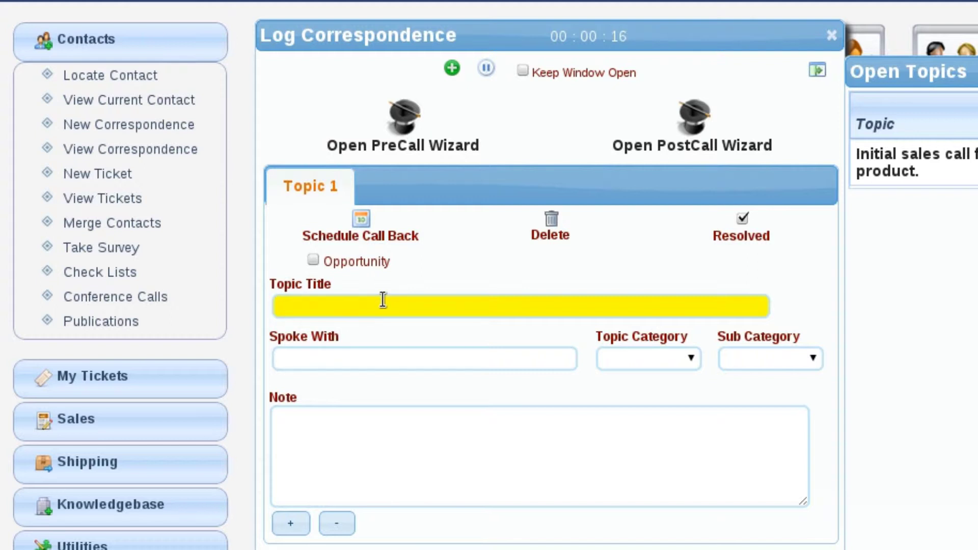
Title the topic 'Problem with Creating new invoice' and enter the contact's first name under Spoke With
type("Problem with Creati")
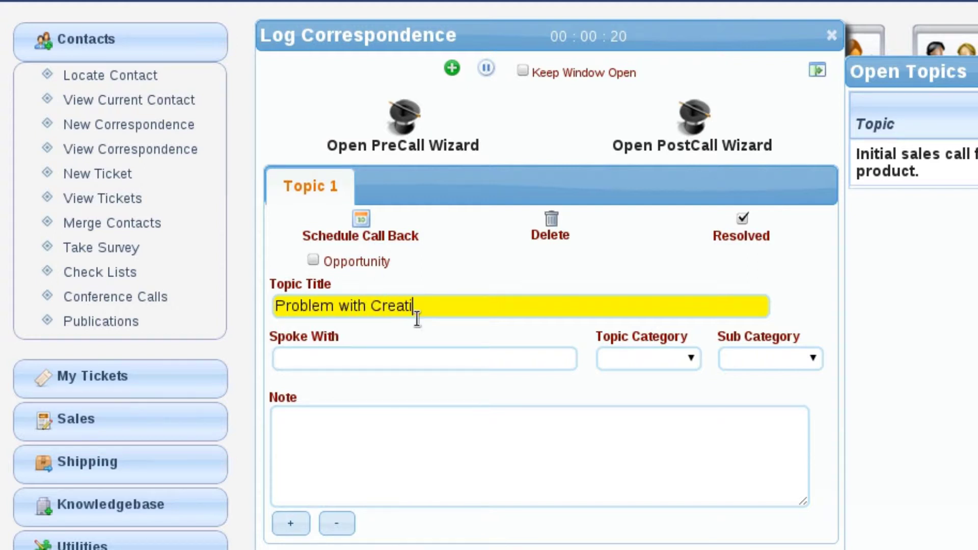
type("ng new invoice")
key("Tab")
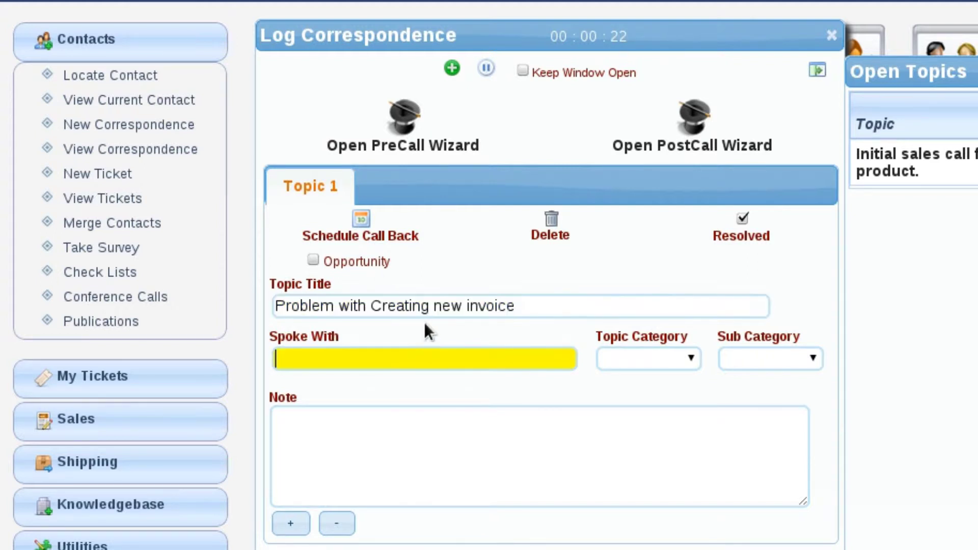
type("Brian")
Write the note 'They are having problems with xyz...'
key("Tab")
key("Tab")
key("Tab")
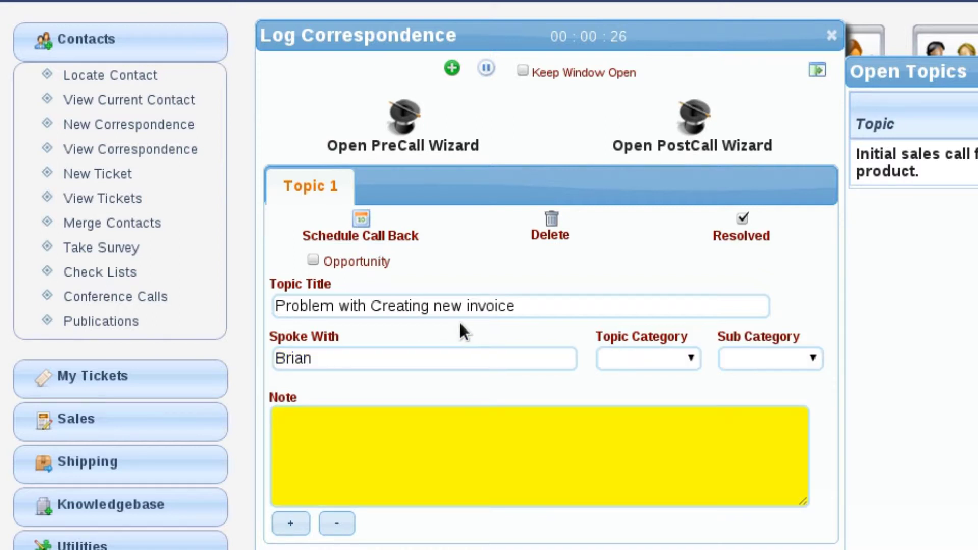
type("They are having p")
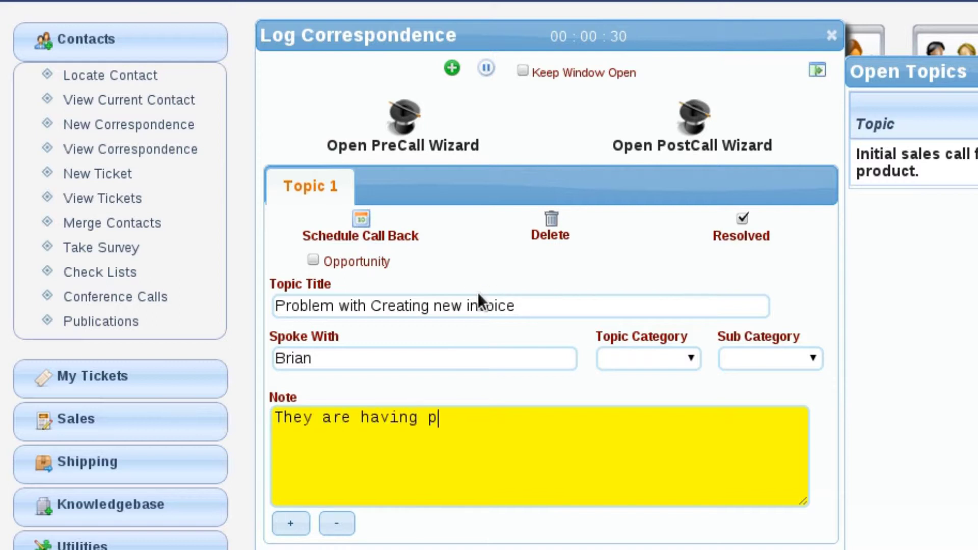
type("roblems with xyz")
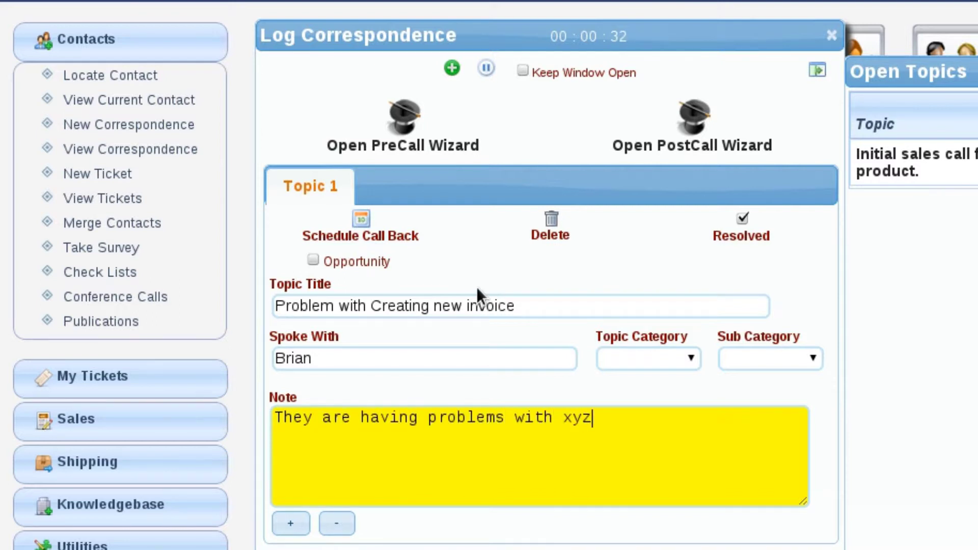
type("...")
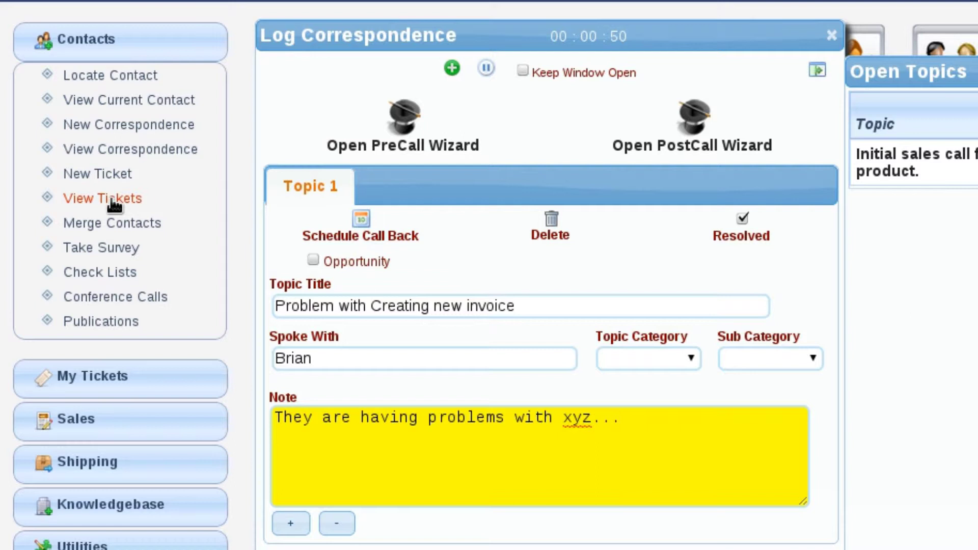
Show this contact's tickets, none found, and expand the My Tickets section
left_click(115, 204)
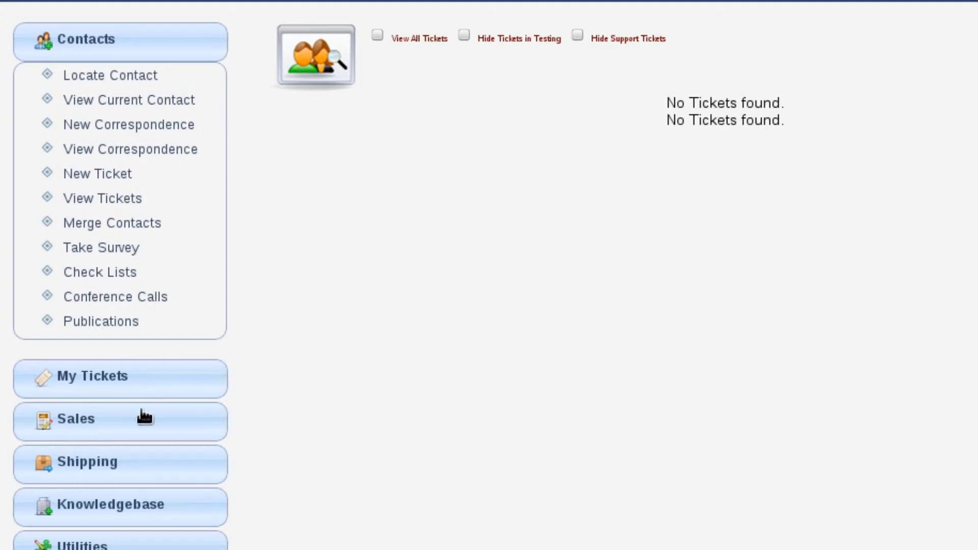
left_click(135, 385)
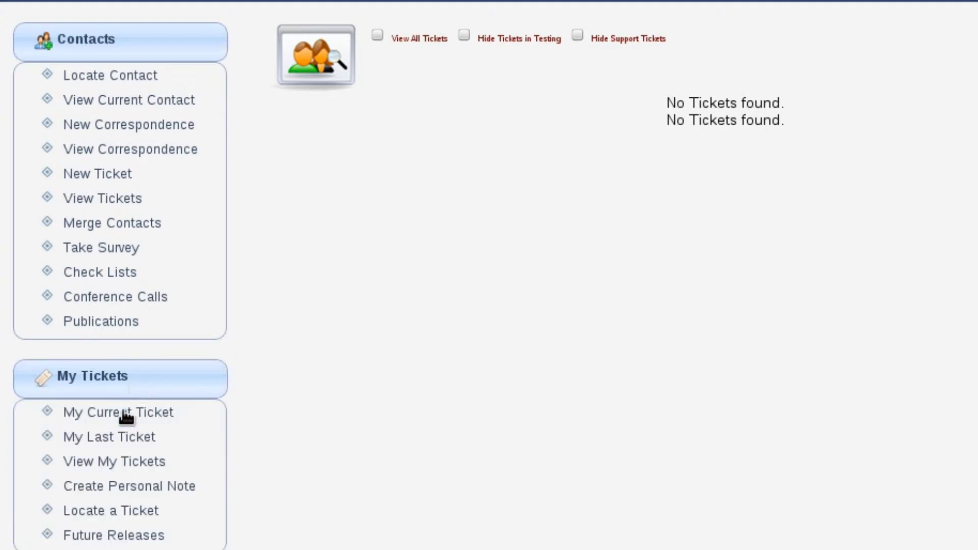
Go to Locate a Ticket and put the cursor in the Keyword field
left_click(141, 513)
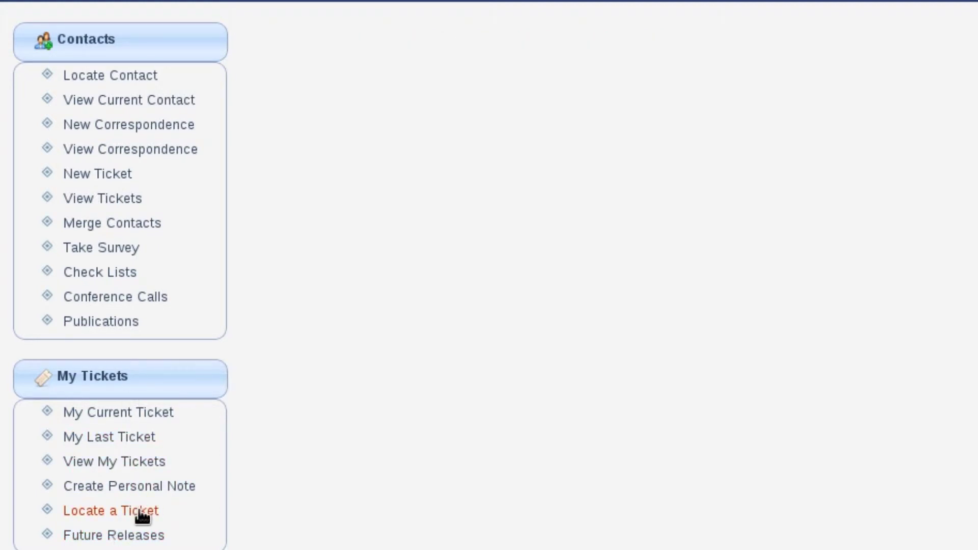
left_click(494, 209)
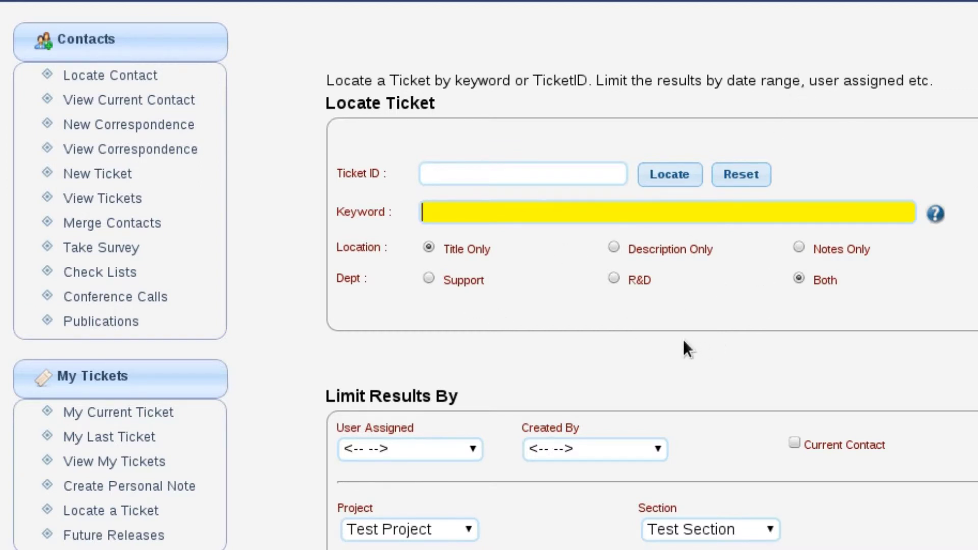
Start a new ticket filed under Test Project, Test Section and Test Detail
left_click(112, 179)
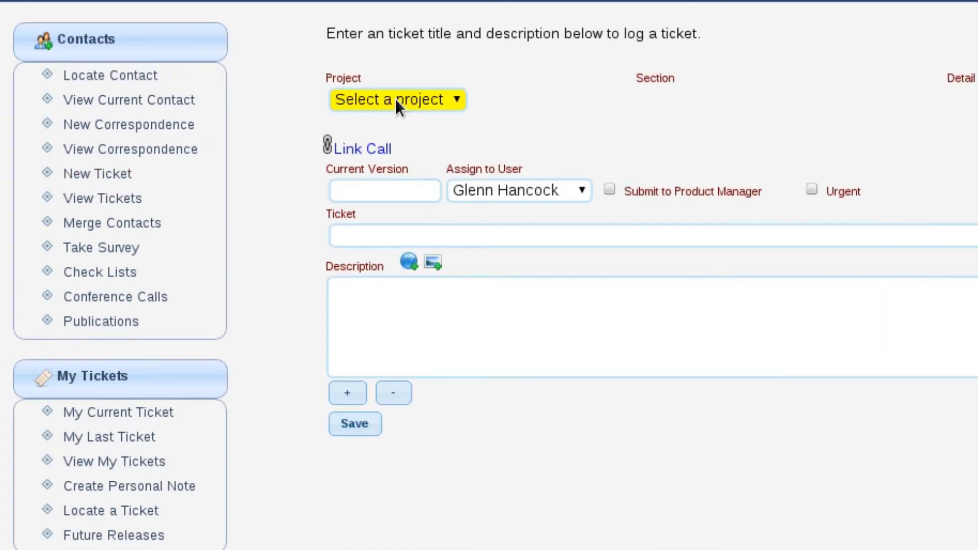
left_click(399, 102)
left_click(298, 178)
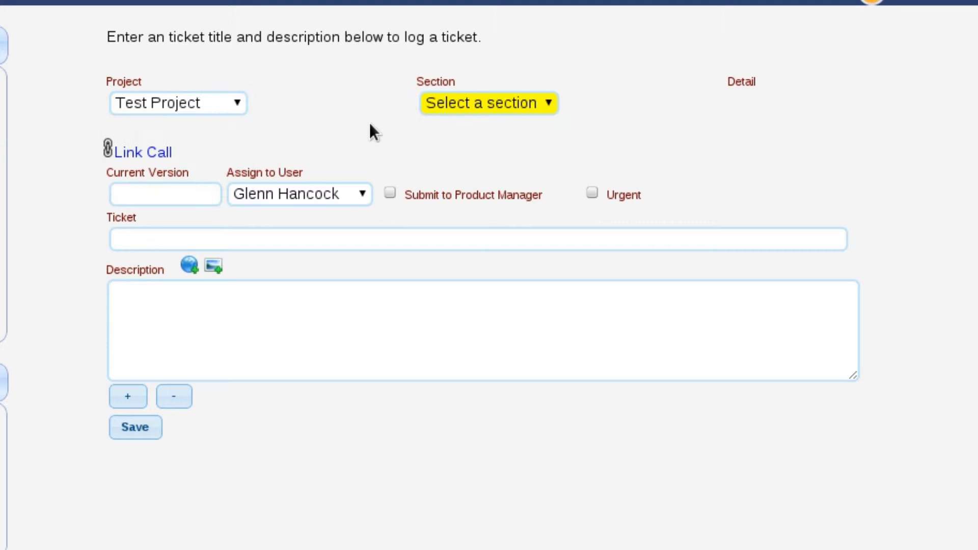
left_click(515, 103)
left_click(517, 144)
left_click(770, 99)
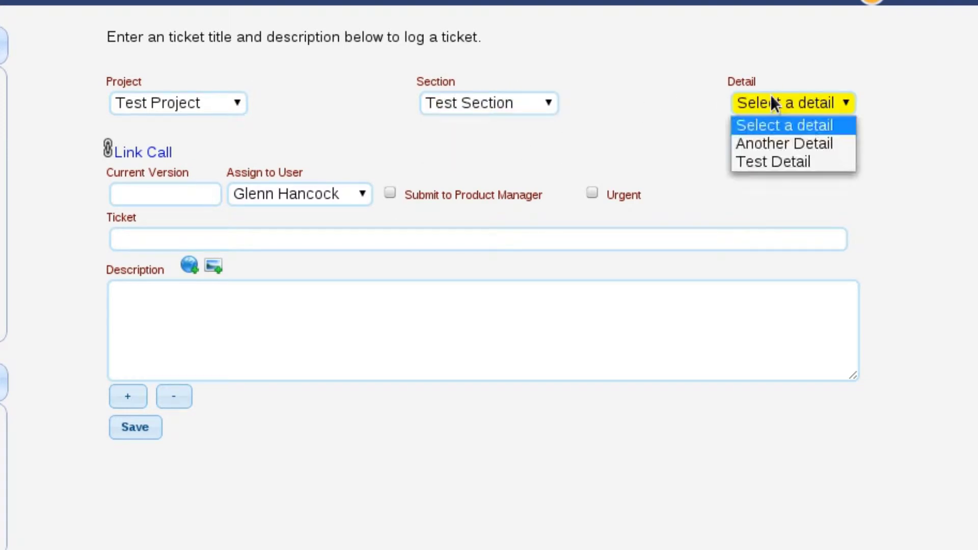
left_click(765, 164)
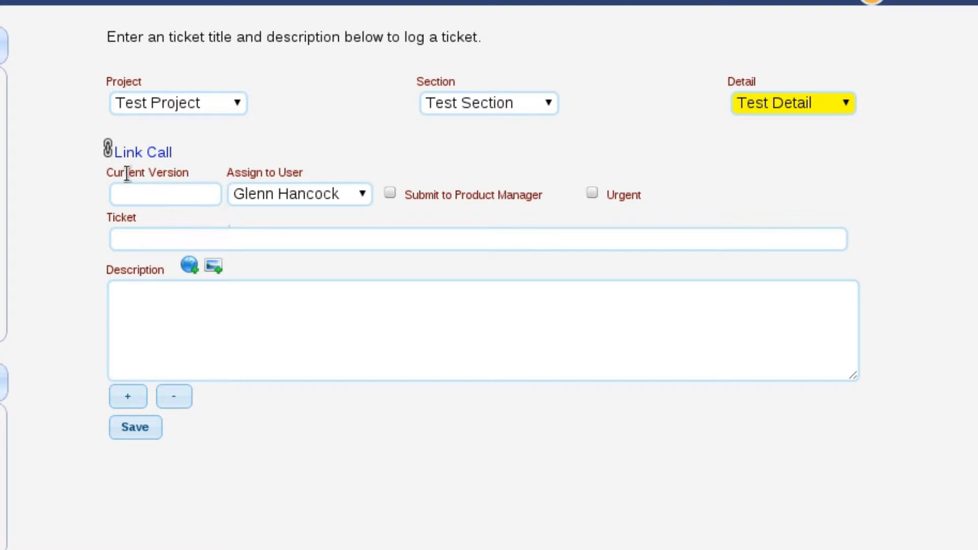
Link the current call to the ticket and keep the existing assigned user
left_click(158, 155)
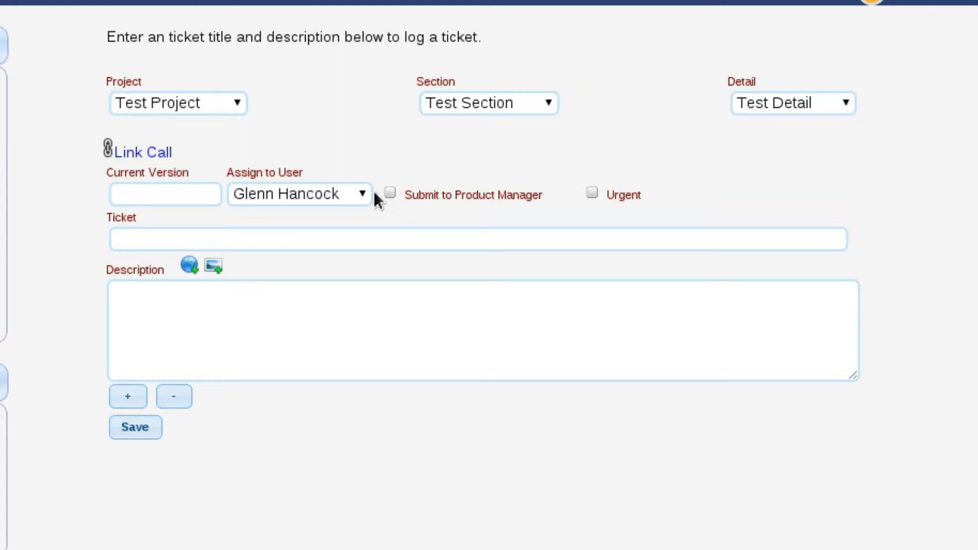
left_click(332, 200)
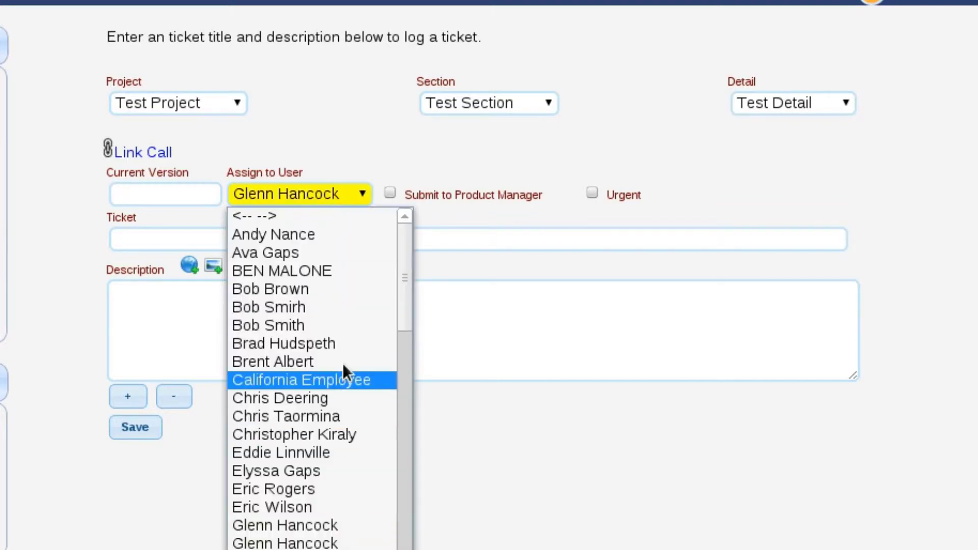
left_click(535, 317)
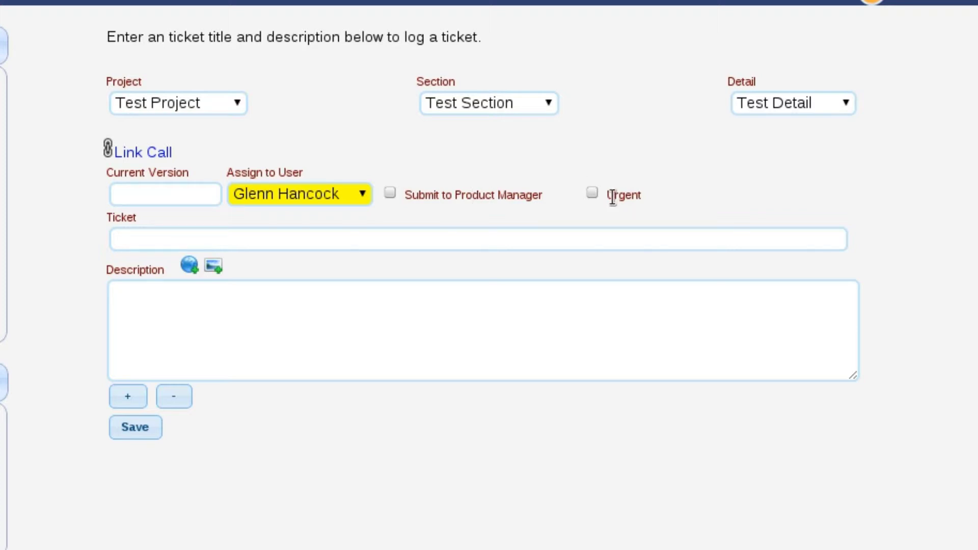
Save ticket 'Problem creating new invoice' with description 'Getting error when selecting a customer.'
left_click(493, 241)
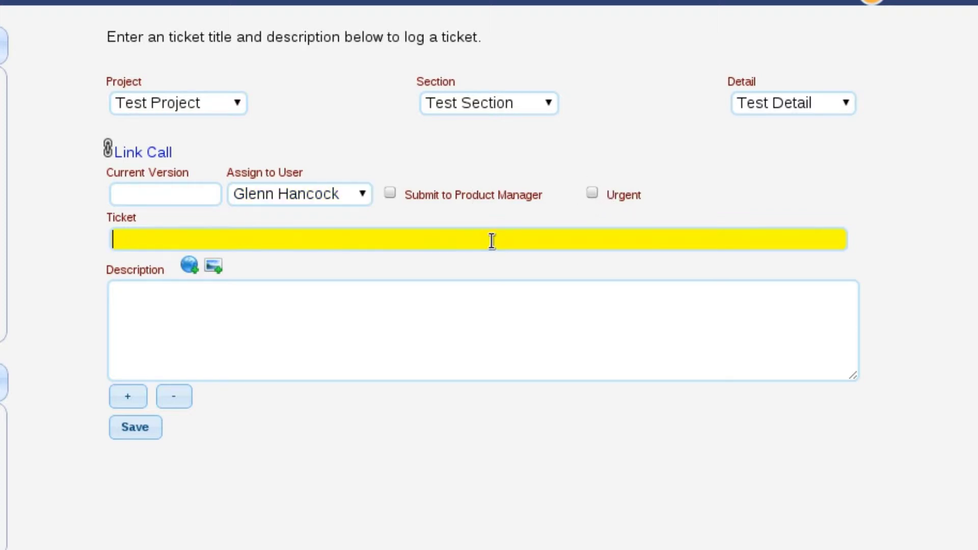
type("Problem r")
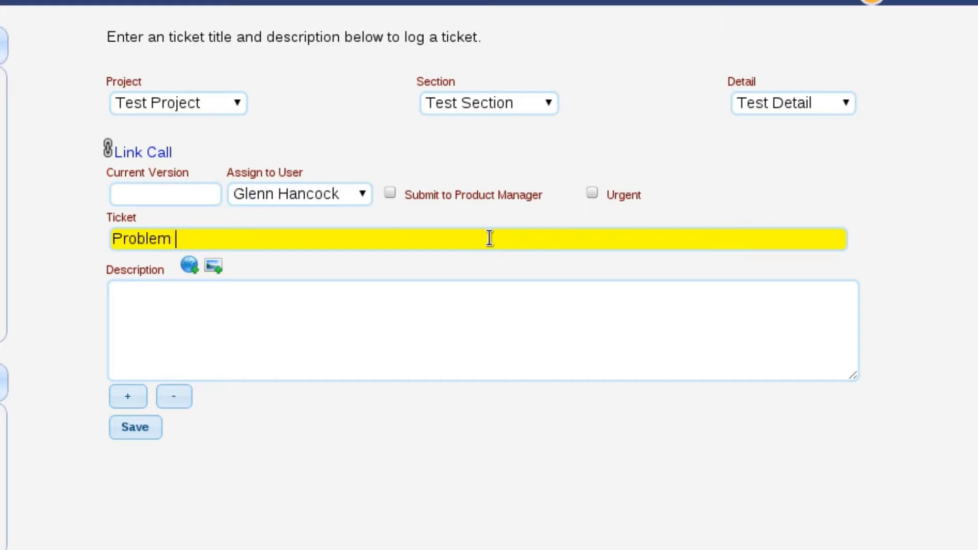
type("creating new inv")
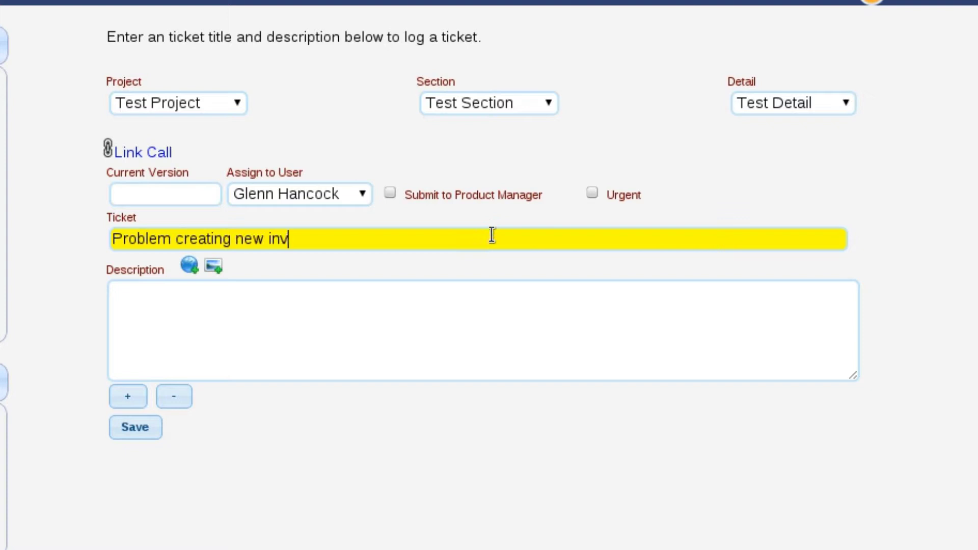
type("oice")
key("Tab")
type("Getting ")
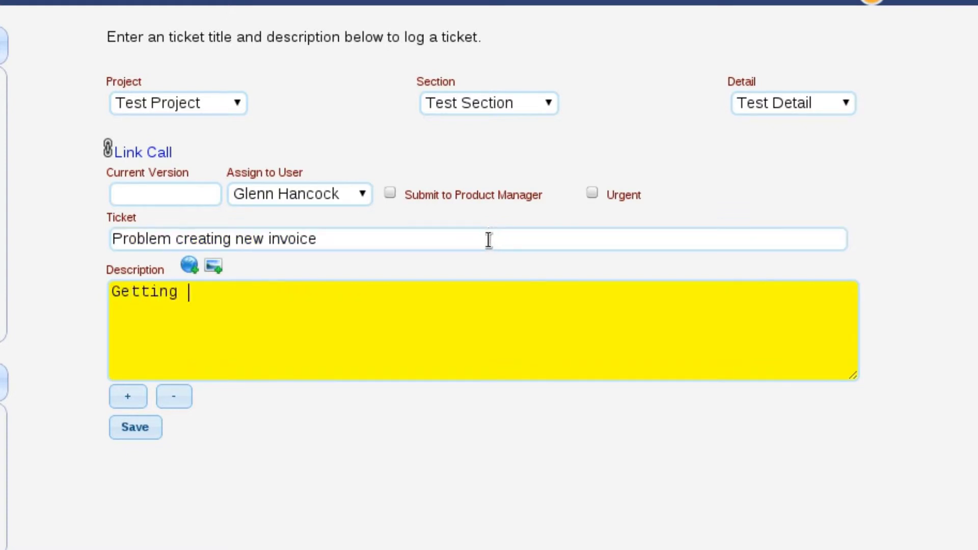
type("error when c")
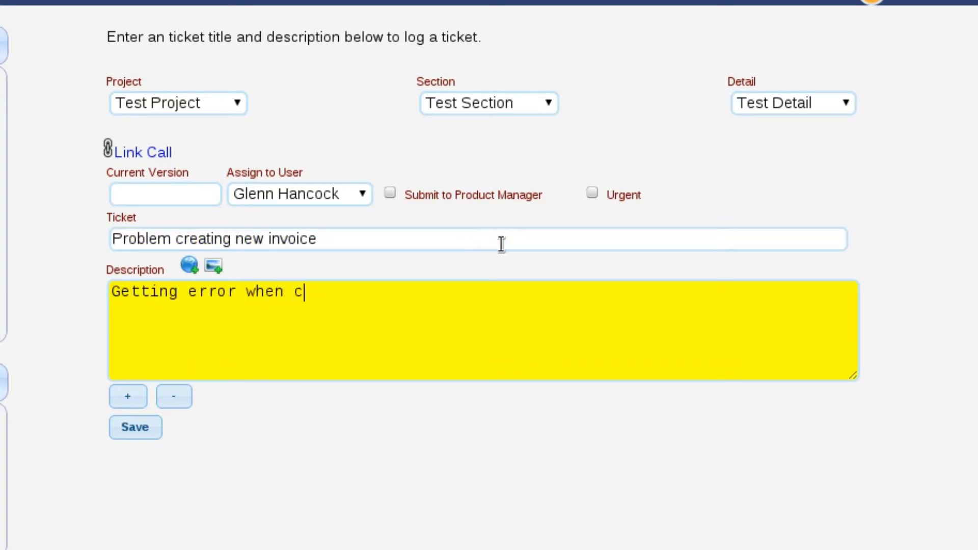
type("l")
key("BackSpace")
key("BackSpace")
type("selecting")
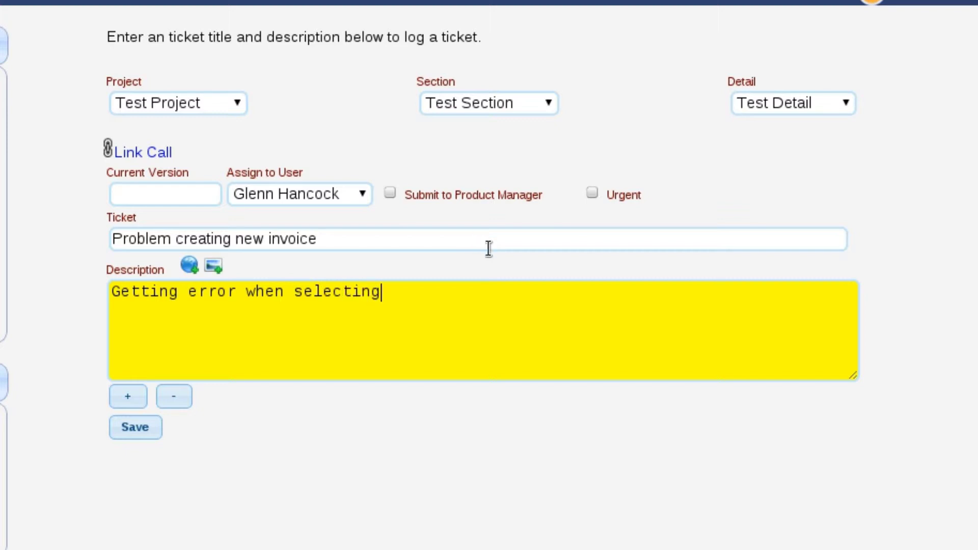
type(" a customer.")
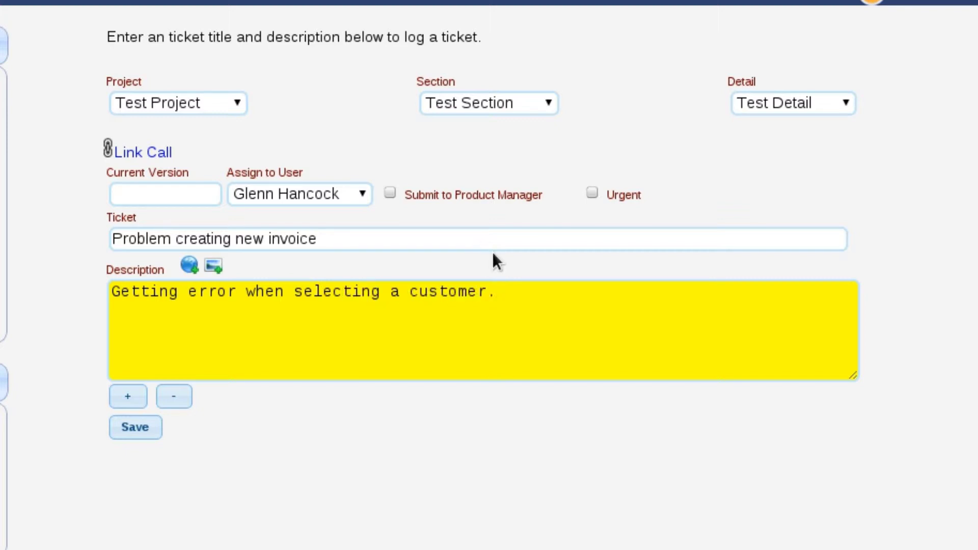
left_click(133, 432)
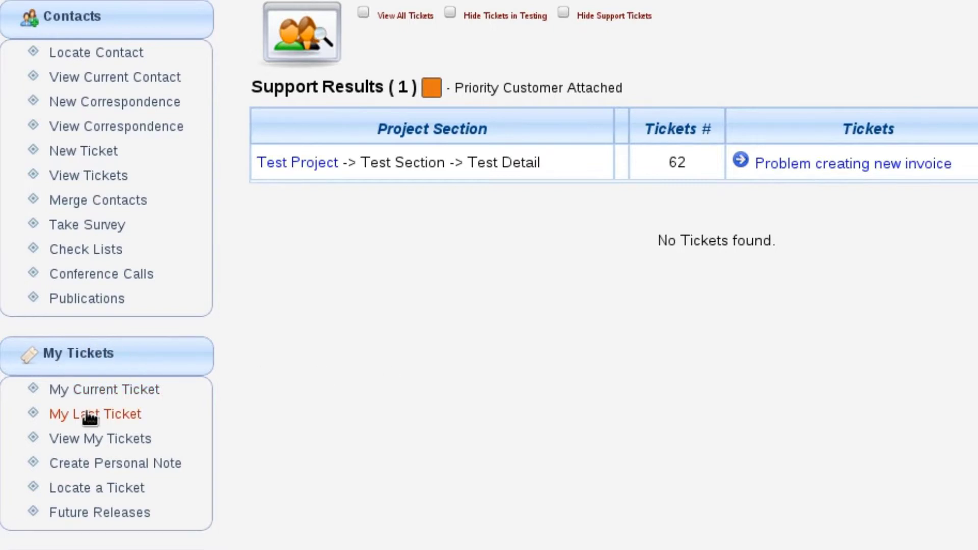
List my logged tickets and open the details of ticket 62
left_click(85, 440)
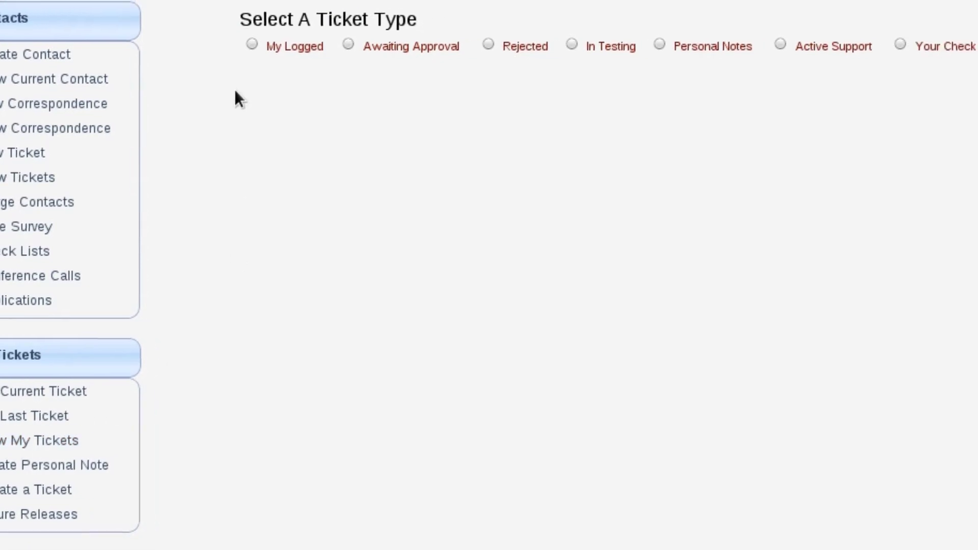
left_click(106, 47)
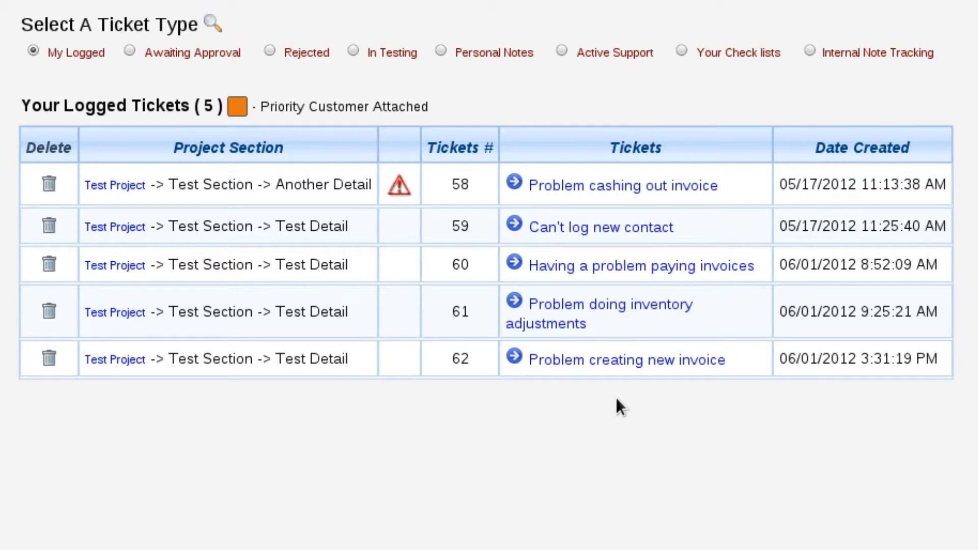
left_click(514, 359)
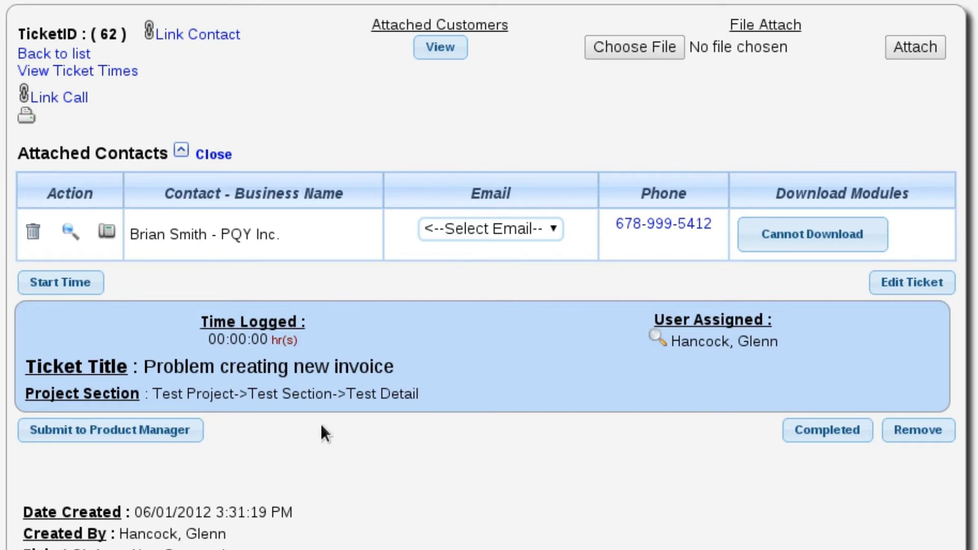
scroll(321, 428, "down", 2)
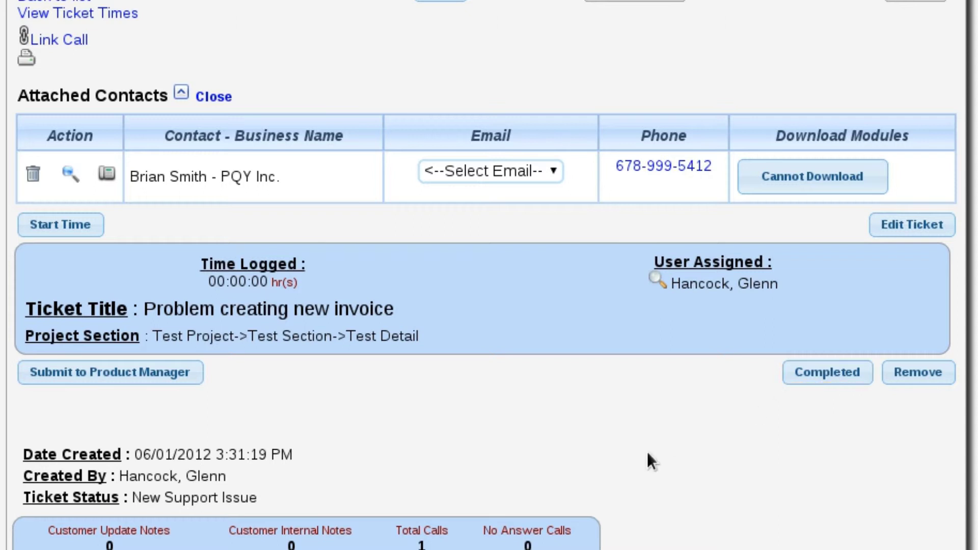
scroll(647, 451, "down", 3)
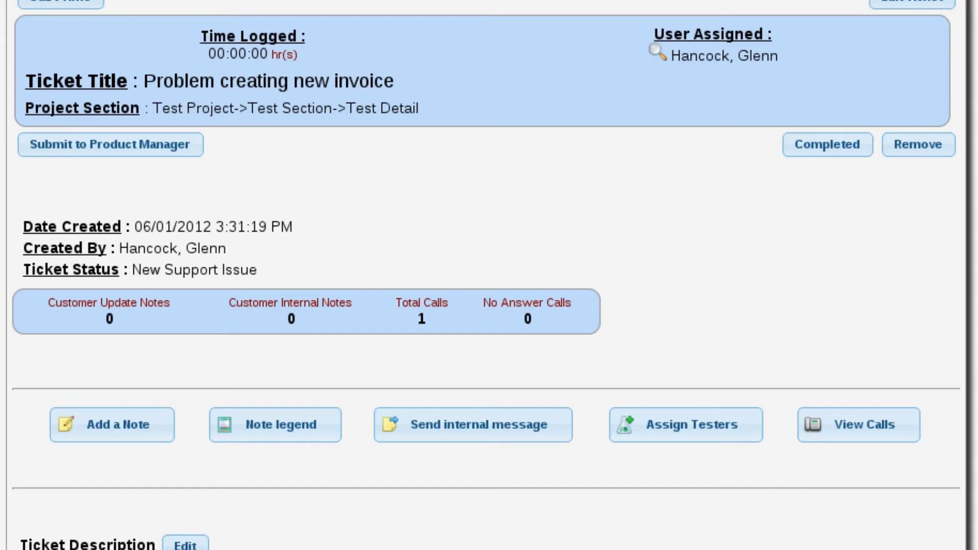
scroll(489, 275, "up", 5)
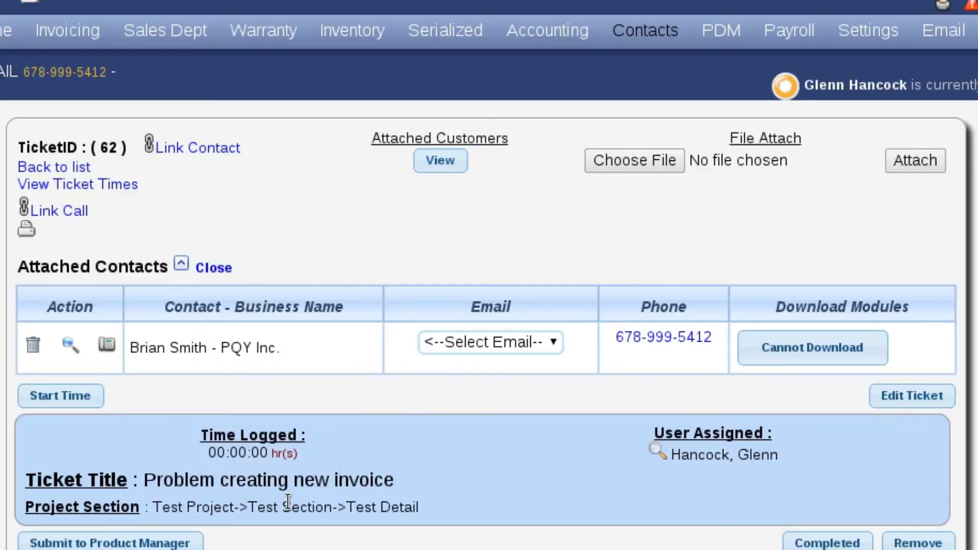
scroll(440, 542, "down", 5)
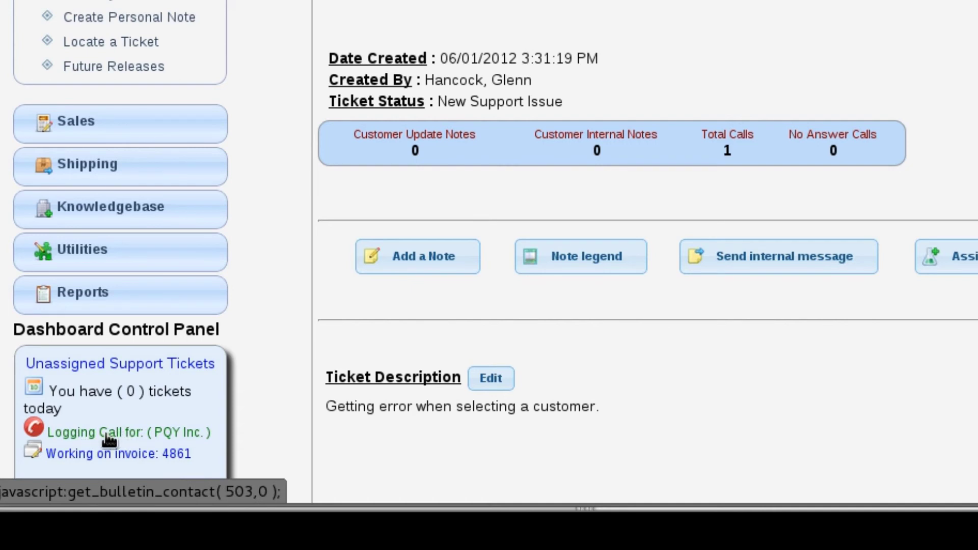
Reopen the PQY Inc. call and add the note line 'Logged ticket and linked to call.'
left_click(110, 437)
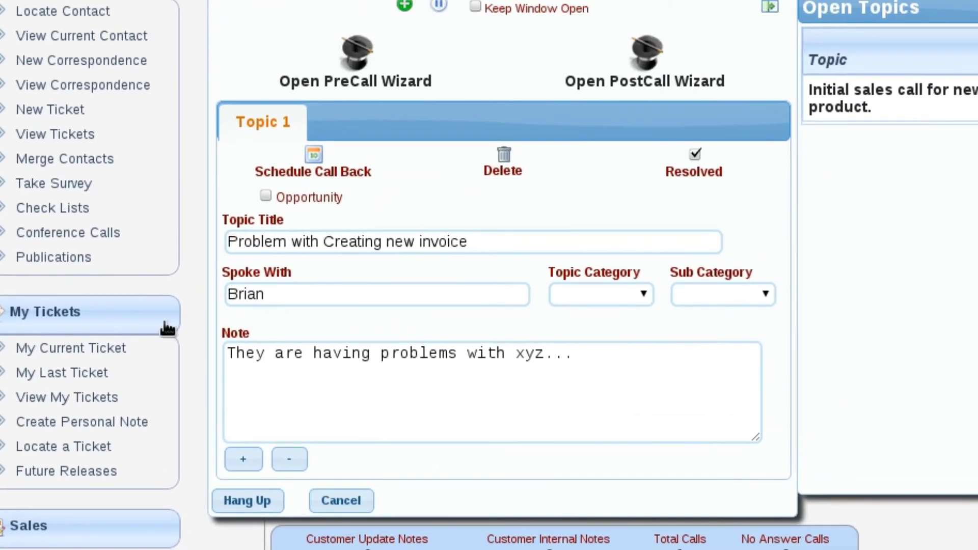
left_click(639, 371)
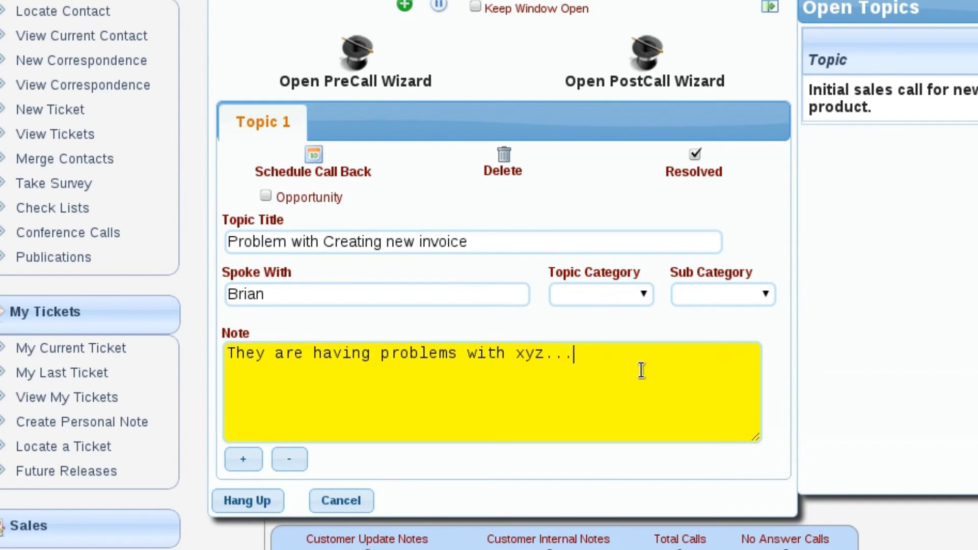
key("Return")
key("Return")
type("Logged ticket")
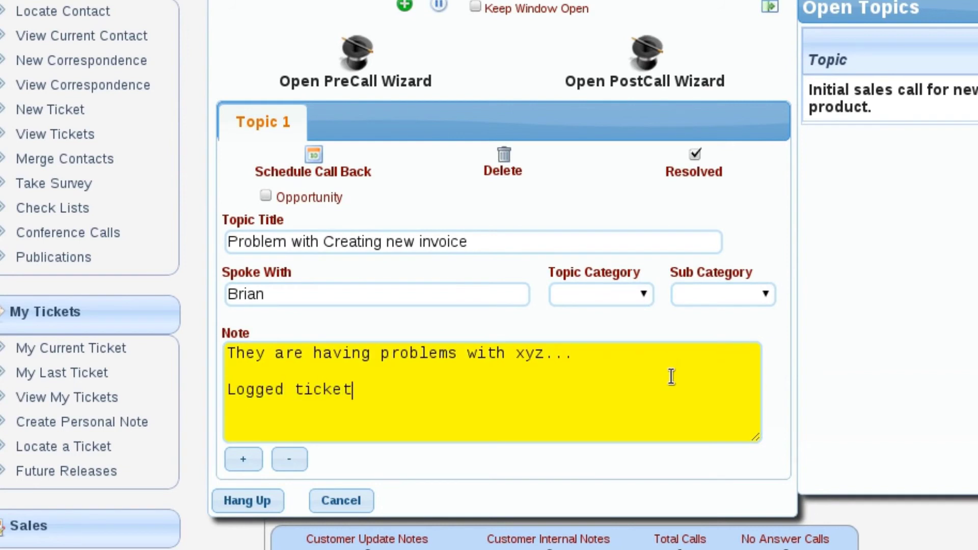
type(" and linked to call.")
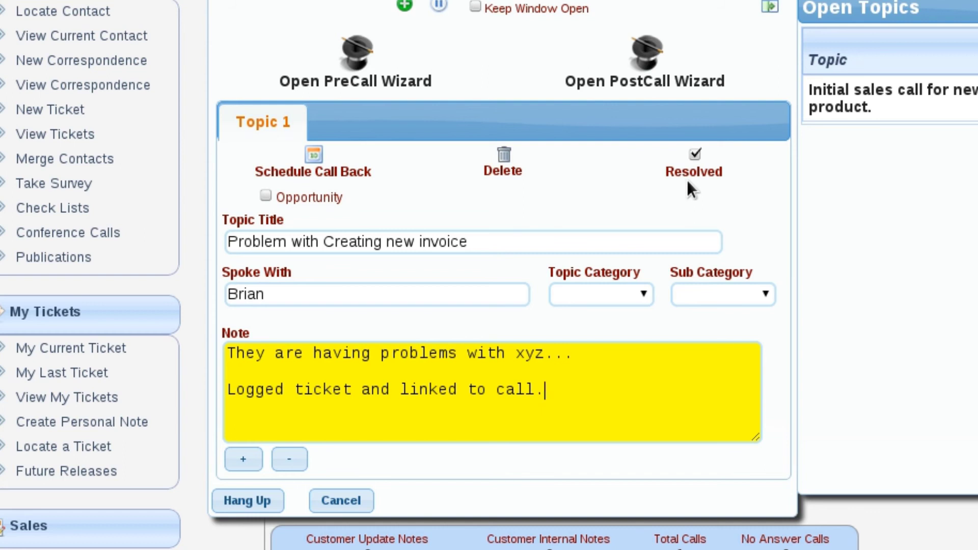
Hang up the call and advance to step 2 of the PostCall Wizard
left_click(260, 503)
left_click(302, 77)
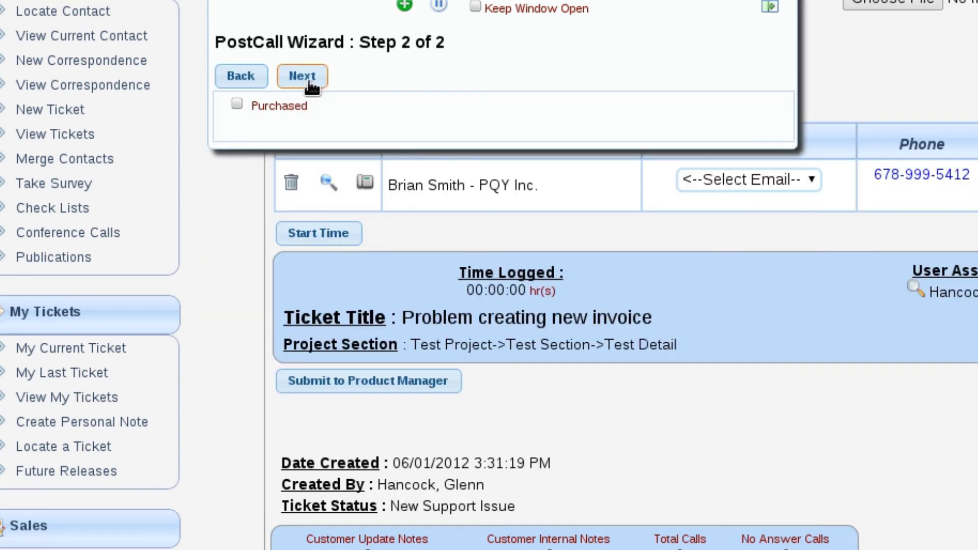